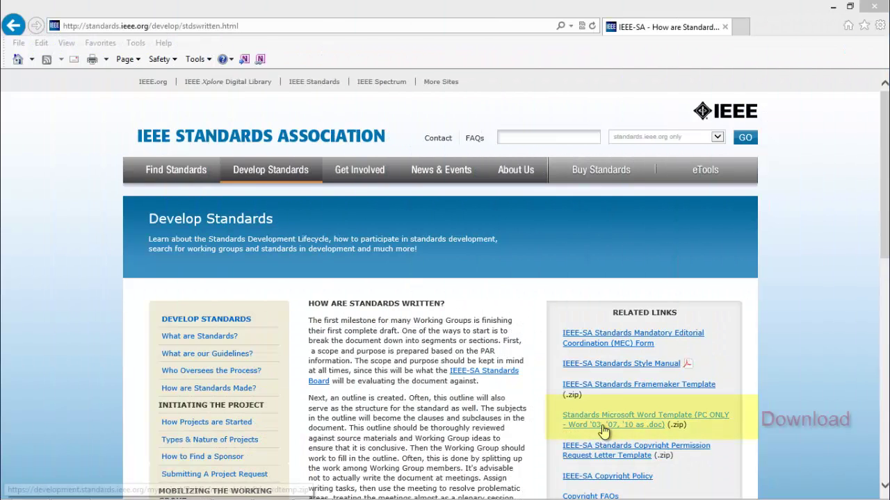
Step: Download wordtemp.zip and open IEEESTD-WORDTEMPLATE_v6-2013.doc from the archive in WinZip
left_click(609, 420)
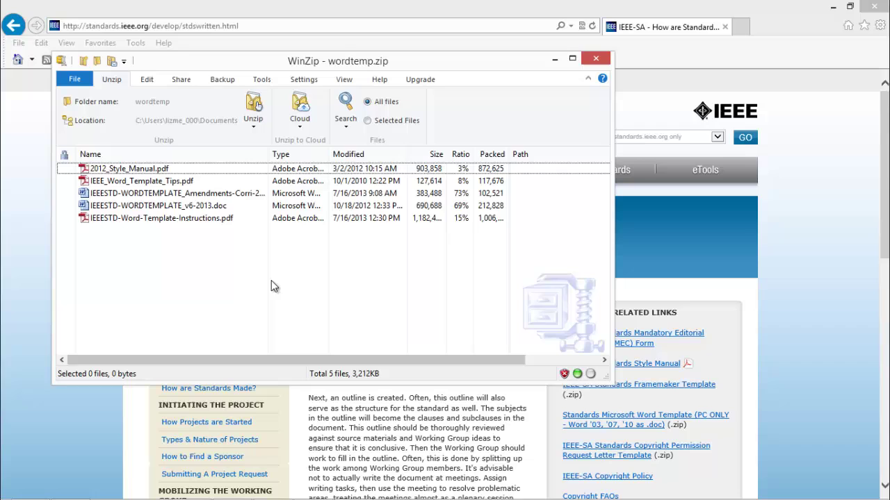
left_click(87, 207)
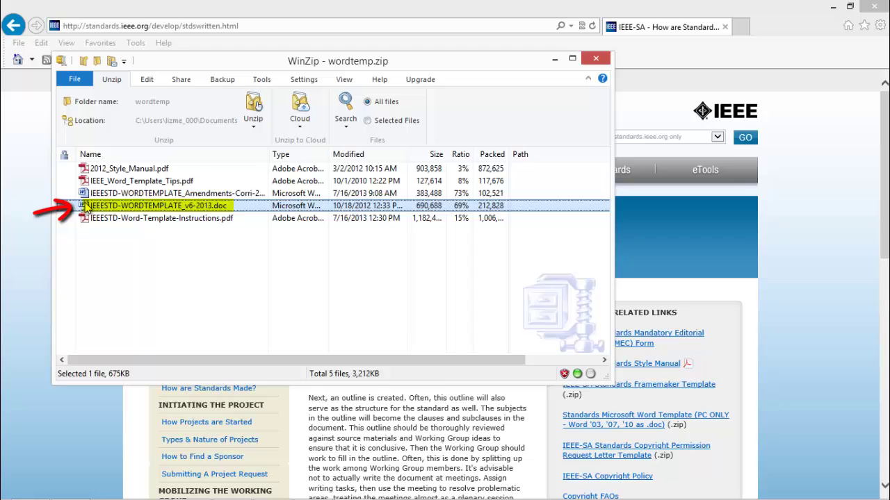
double_click(86, 207)
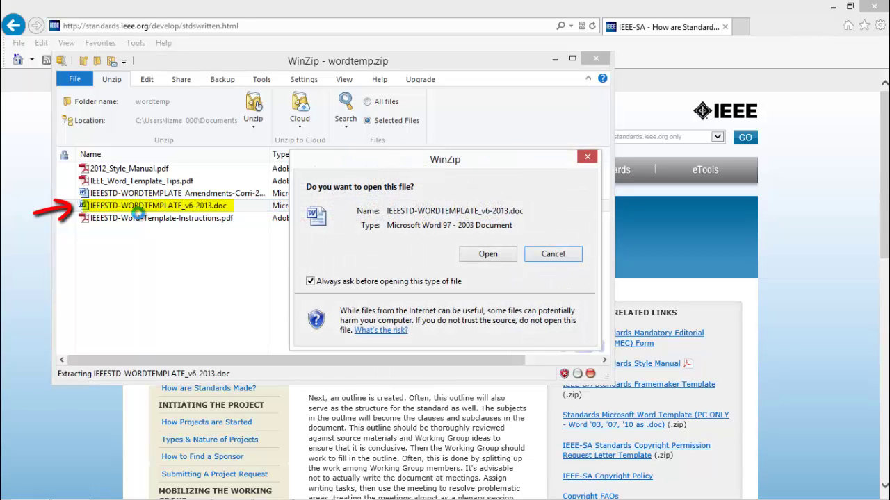
left_click(490, 255)
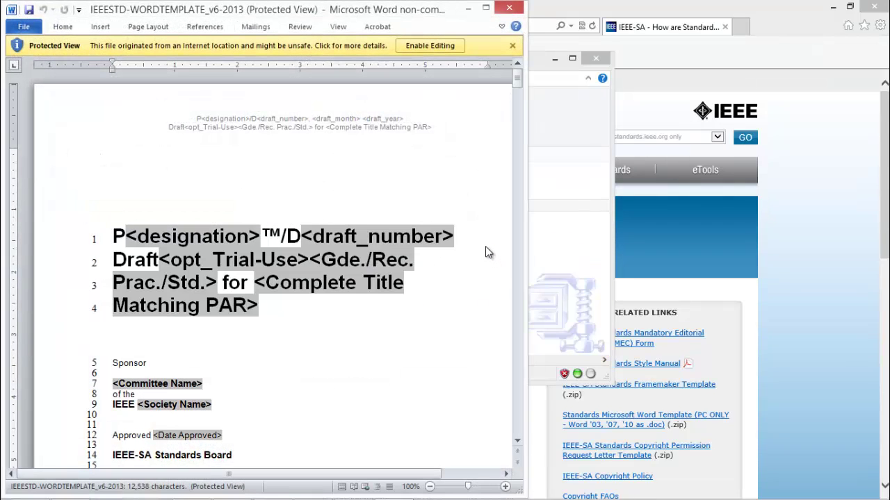
Step: Enable editing and macros in the IEEE template and continue past the New Draft Standard Document dialog
left_click(430, 46)
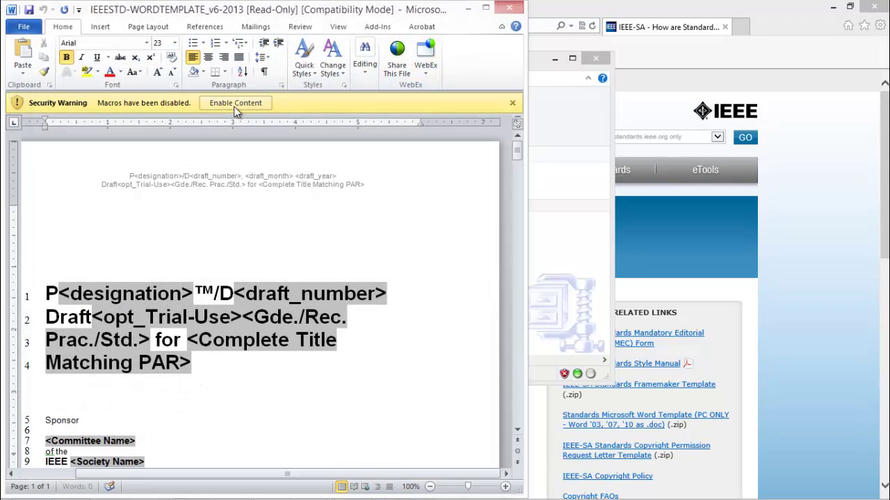
left_click(235, 104)
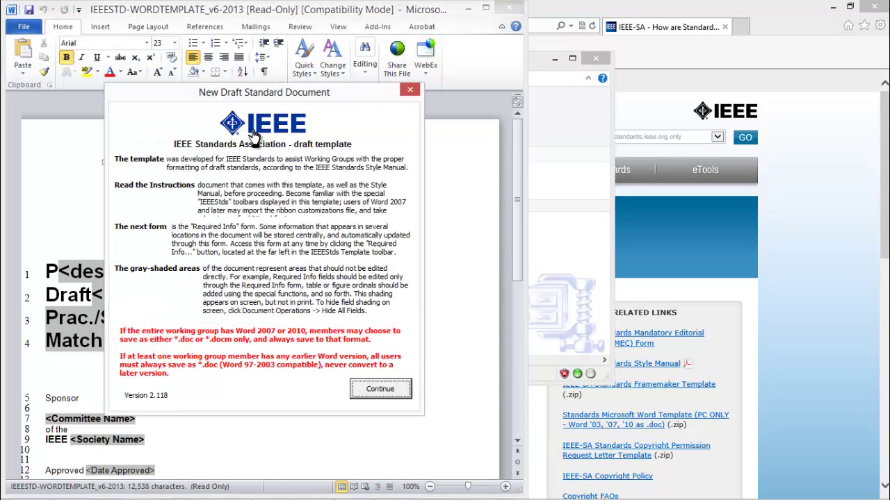
left_click(372, 389)
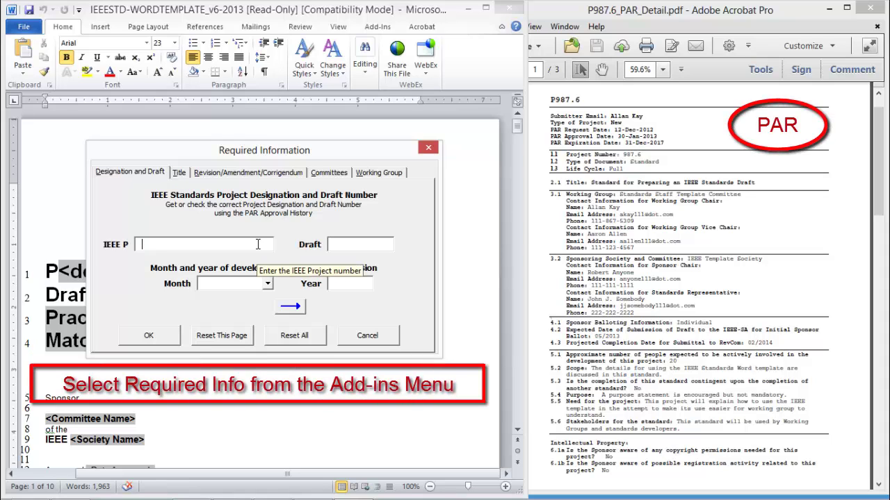
Step: Enter project number 987.6, draft 1 and draft month July in the Required Information form
type("98")
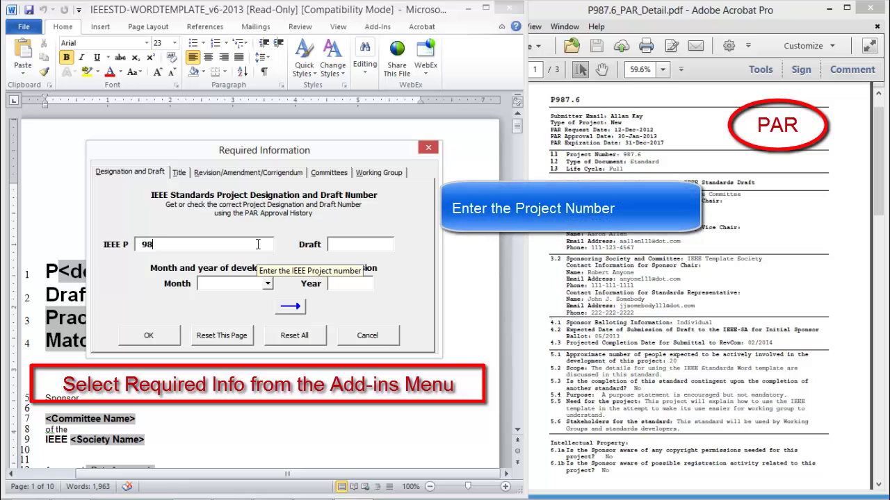
type("7.6")
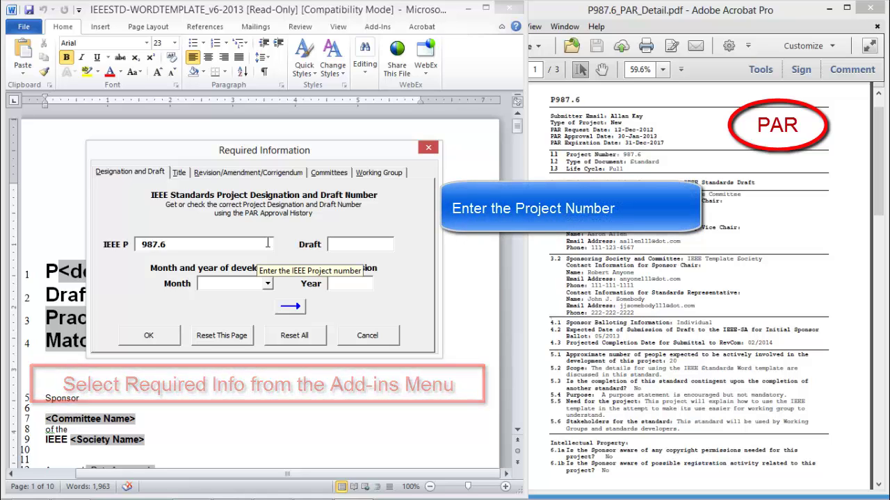
left_click(342, 243)
type("1")
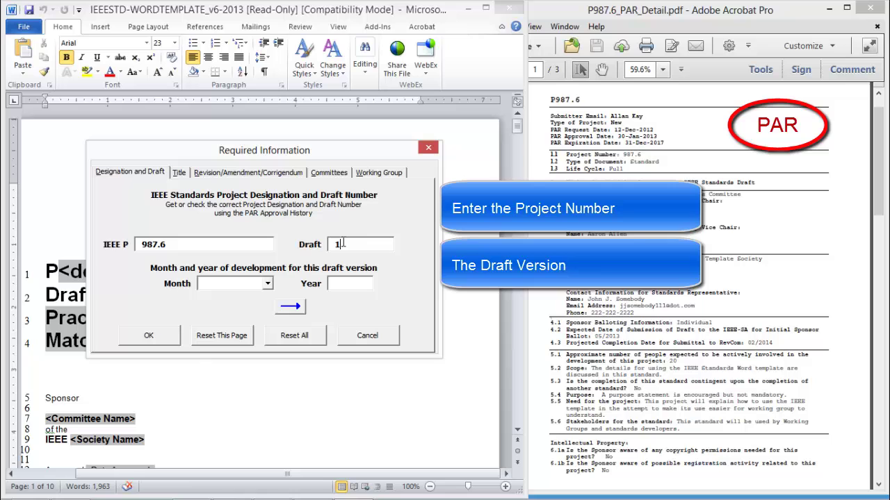
left_click(267, 284)
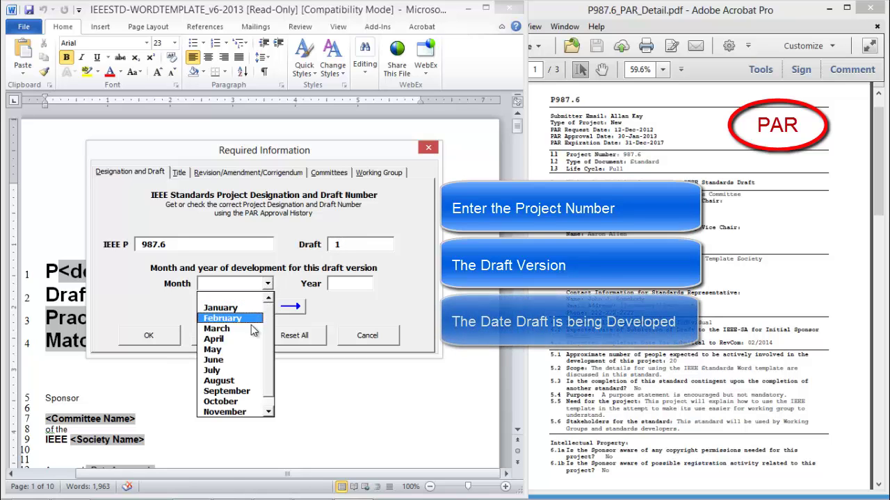
left_click(251, 368)
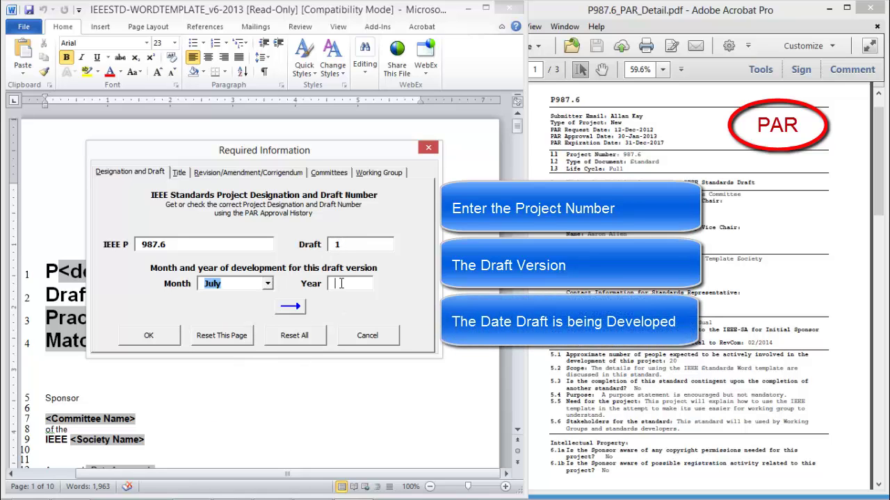
left_click(341, 283)
left_click(299, 306)
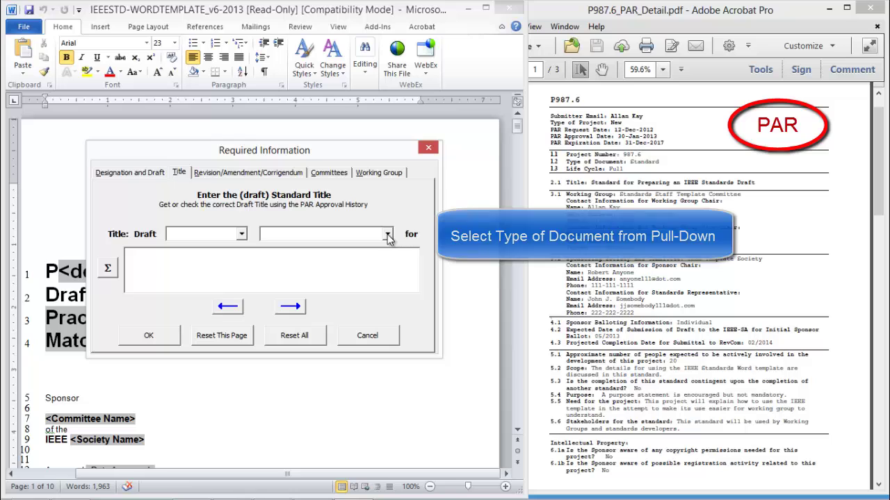
Step: Set the document type to Standard with the title 'Preparing an IEEE Standards Draft'
left_click(387, 235)
left_click(368, 279)
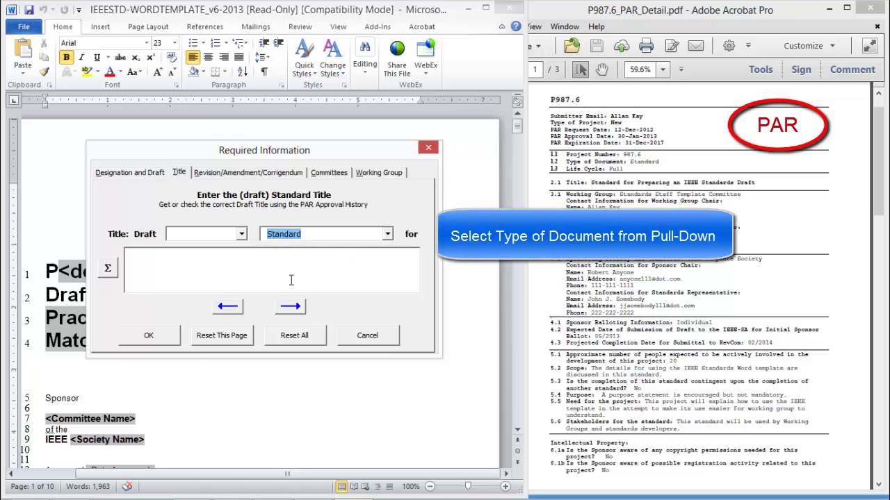
left_click(195, 262)
type("Preparing an IEEE Standards Draft")
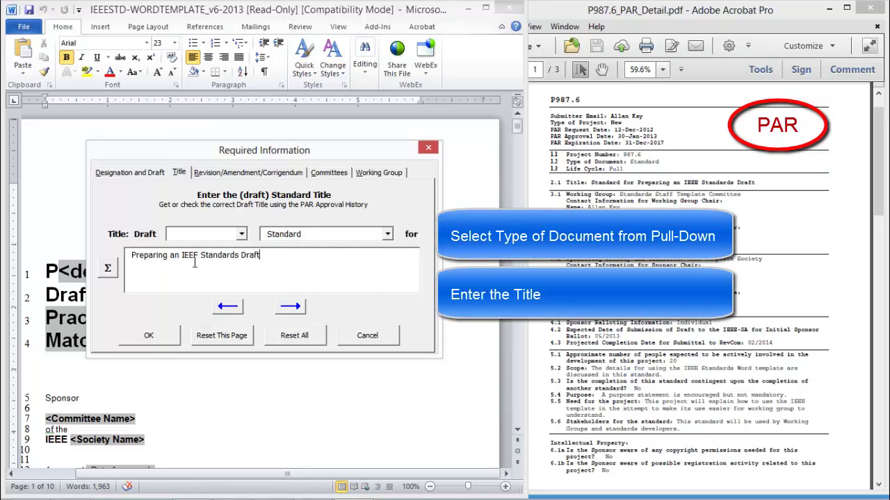
left_click(289, 308)
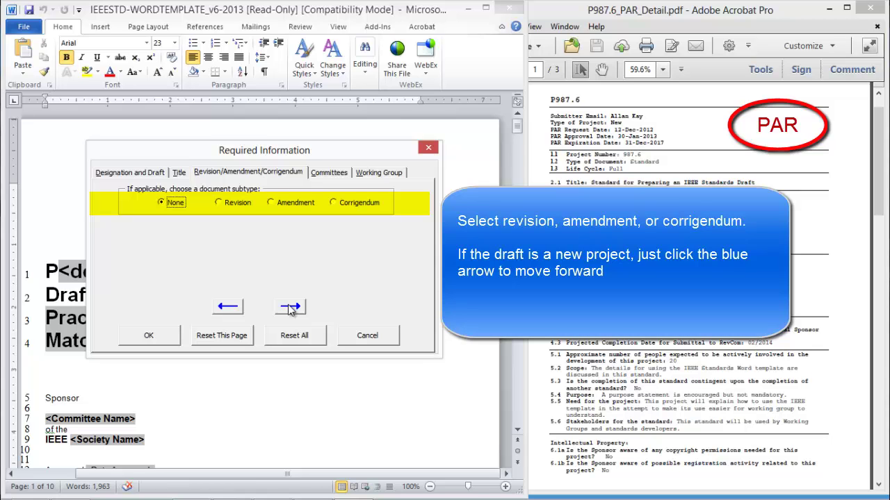
Step: Enter 'Standards Staff Template Committee' as the committee and 'Template Society' as the society
left_click(288, 306)
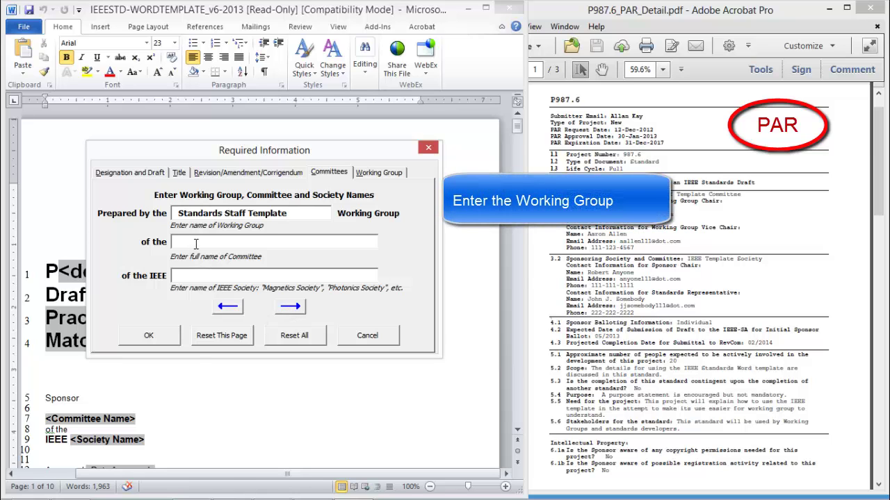
type("Standards Staff Template Committee")
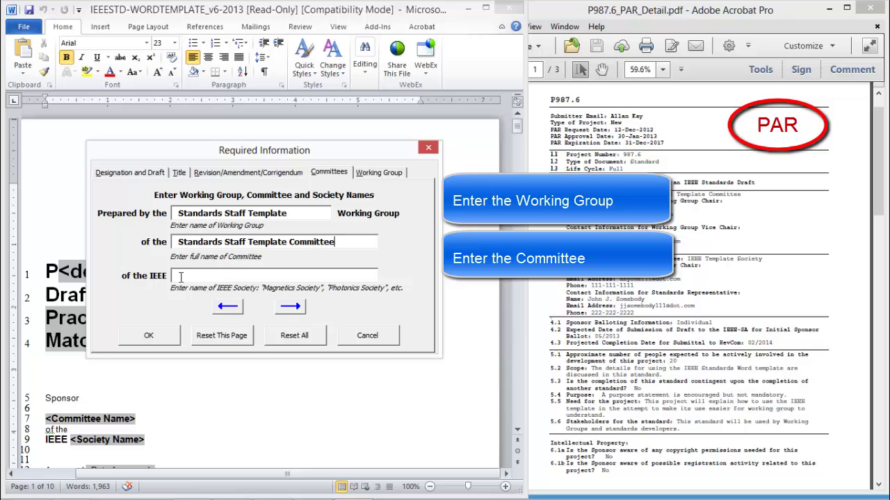
left_click(181, 276)
type("Template Society")
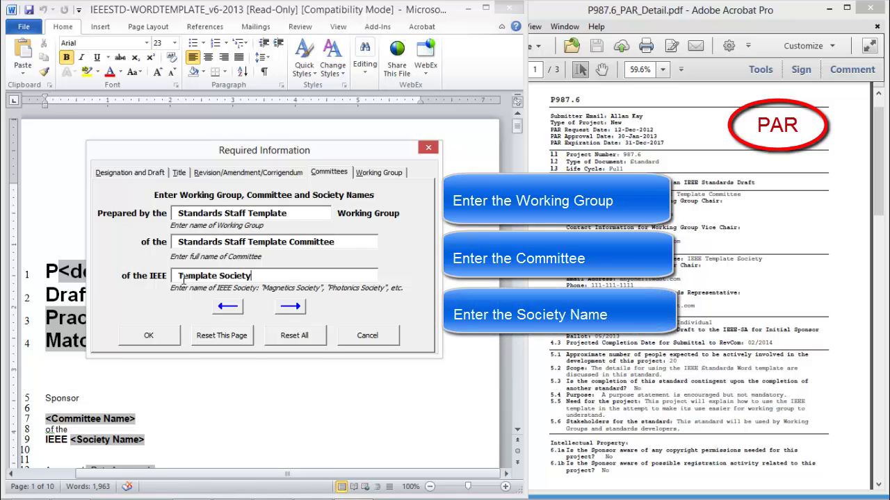
Step: Enter the working group Chair and Vice Chair names and apply the form to the template
left_click(291, 306)
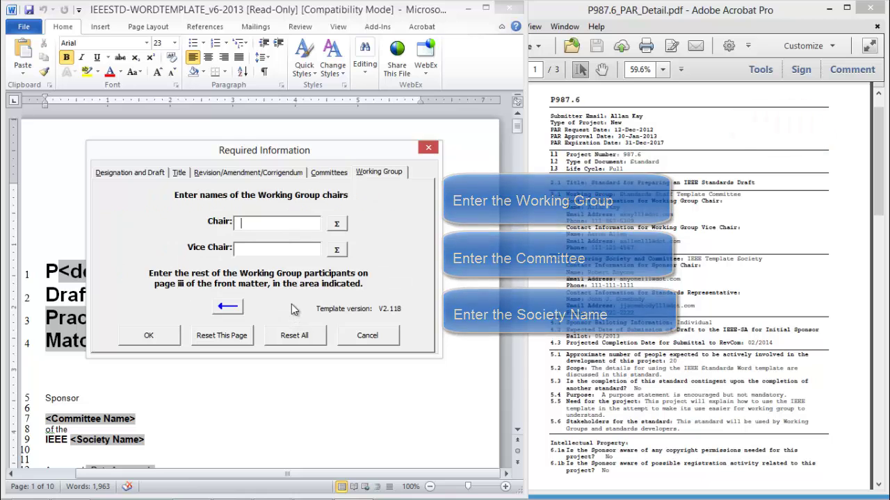
type("Alla")
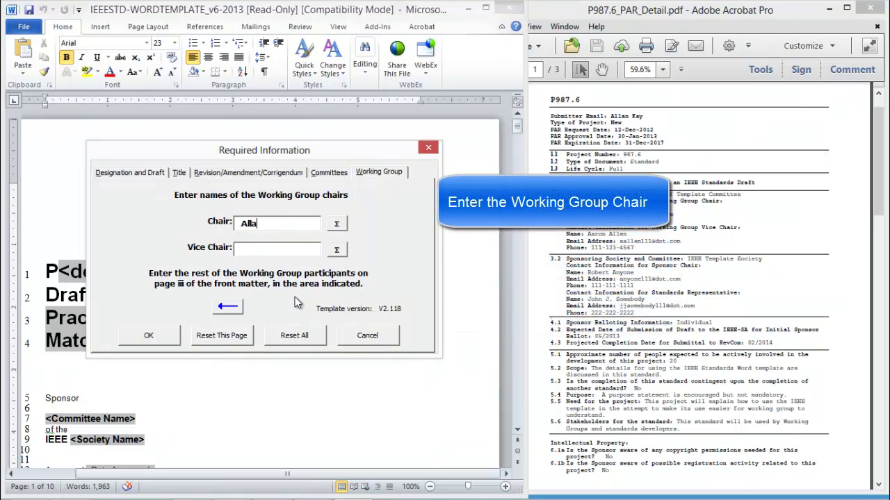
type("n Kay")
left_click(253, 250)
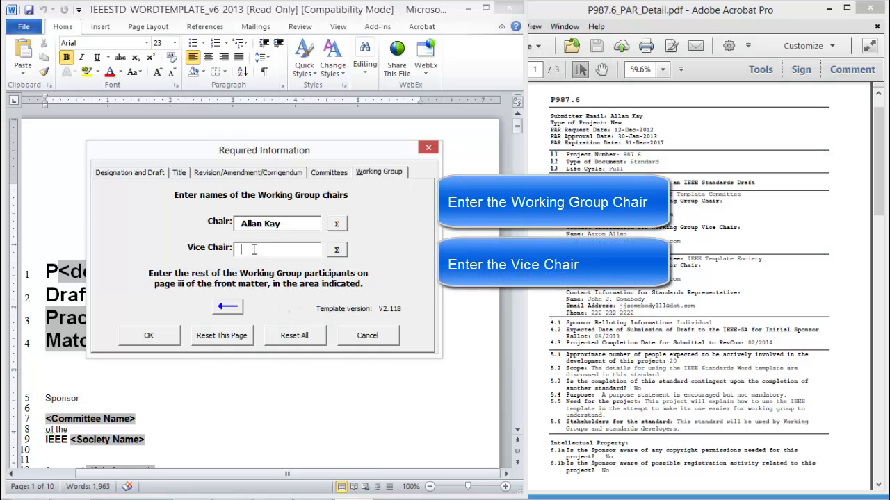
type("Aaron Allen")
left_click(149, 336)
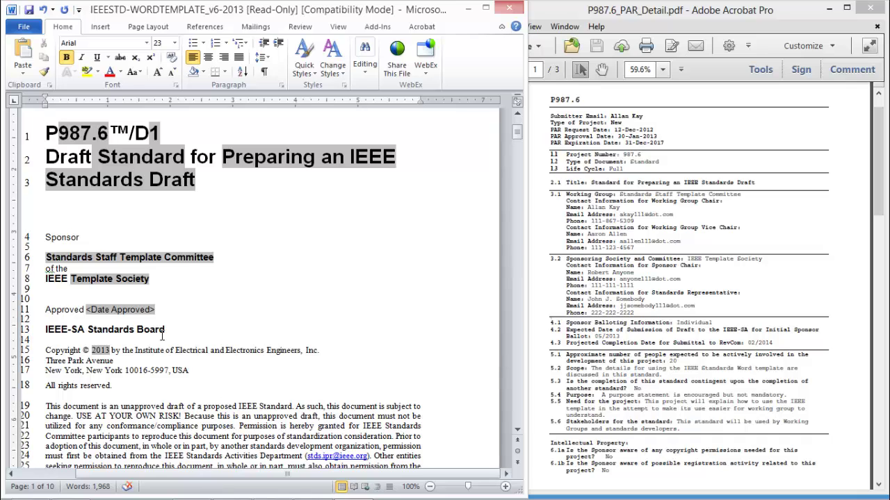
Step: Replace the Abstract placeholder with the scope text pasted from the PAR
left_click_drag(518, 132, 516, 155)
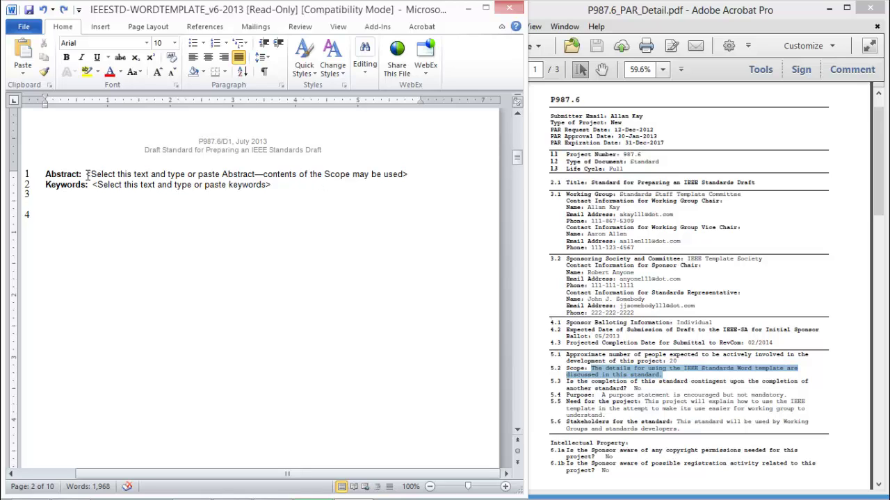
left_click_drag(87, 174, 405, 179)
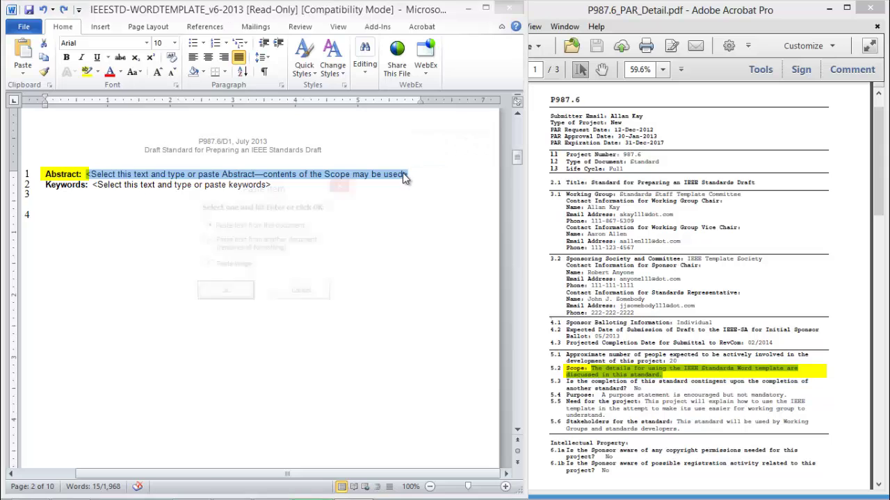
left_click(206, 244)
left_click(220, 297)
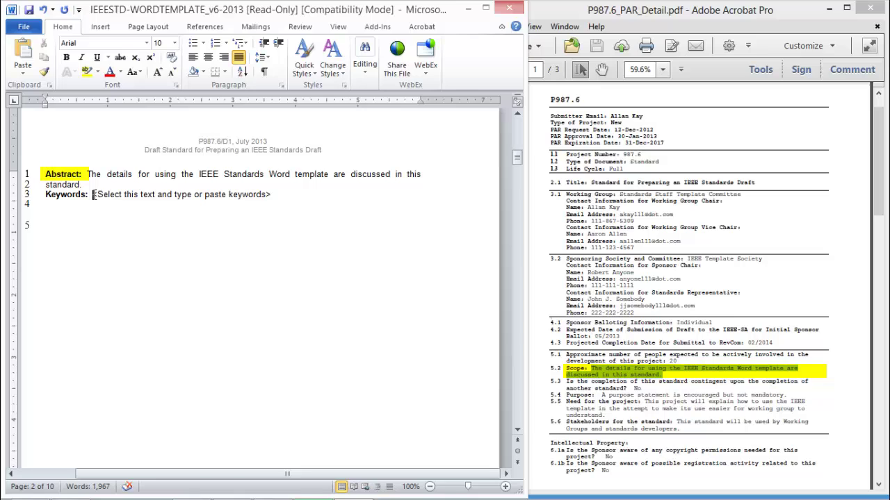
Step: Replace the Keywords placeholder with 'encoding, field, form, IEEE 987.6'
left_click_drag(93, 195, 270, 197)
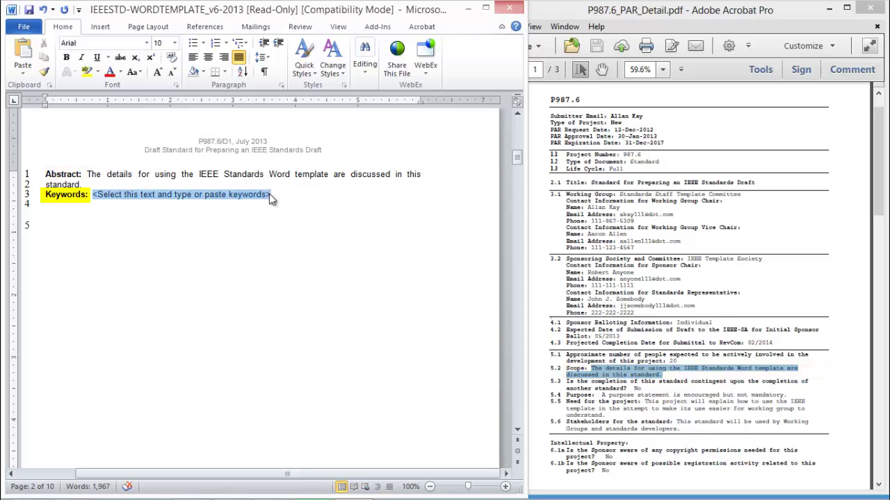
type("encoding,")
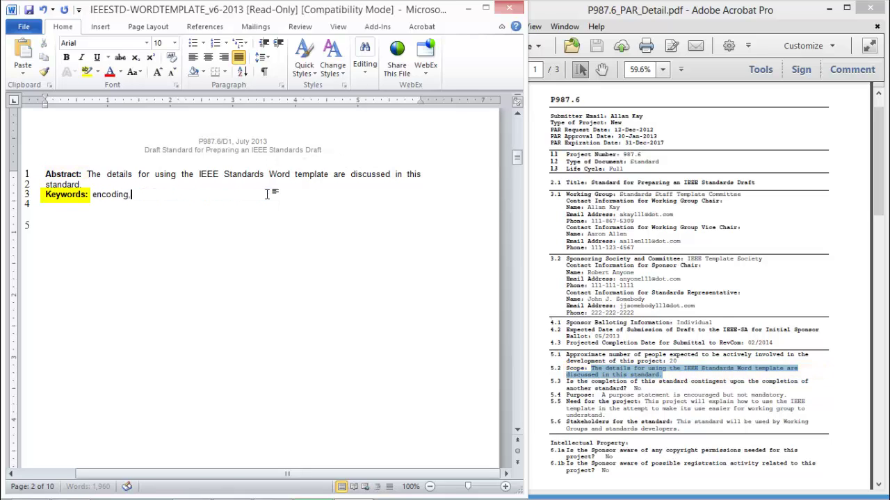
type(" field, form, IEEE ")
type("987.6")
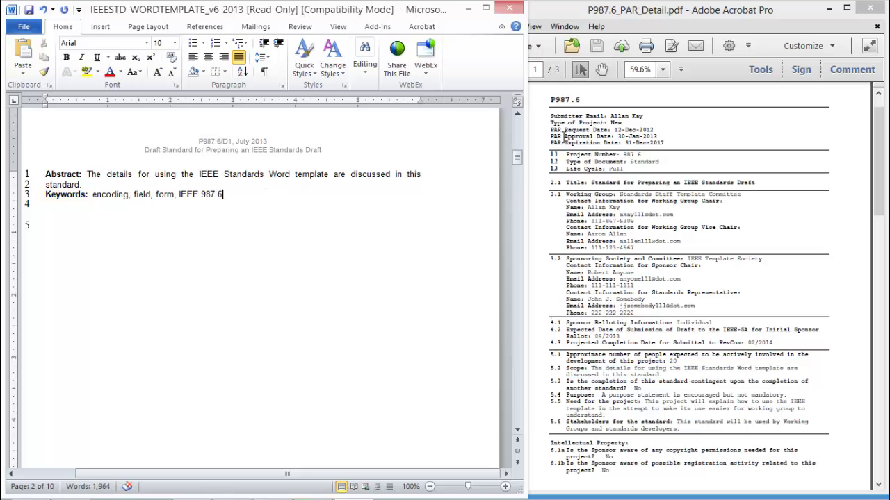
left_click_drag(516, 157, 517, 219)
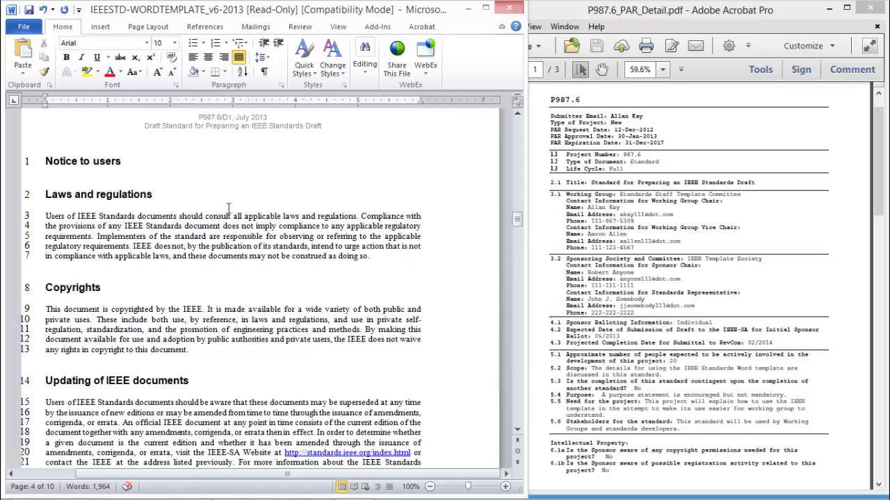
Step: Replace placeholders Participant1 to Participant4 with four working group member names
left_click_drag(46, 161, 118, 165)
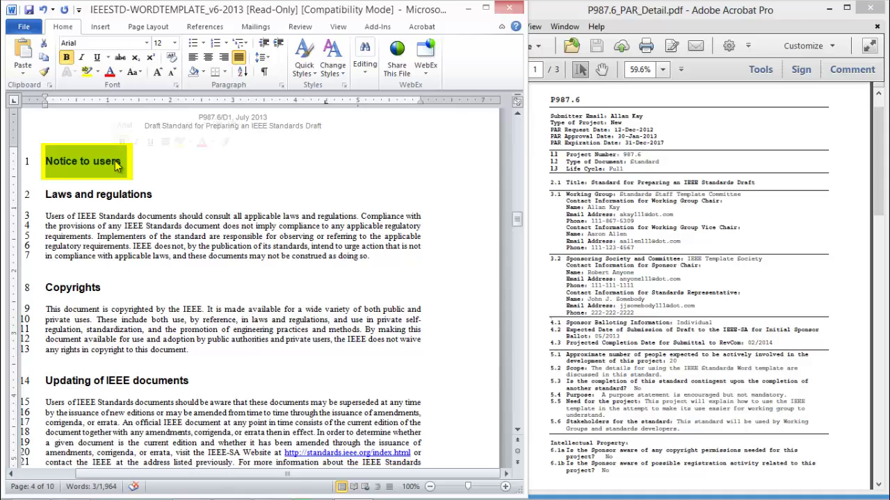
left_click_drag(519, 221, 517, 282)
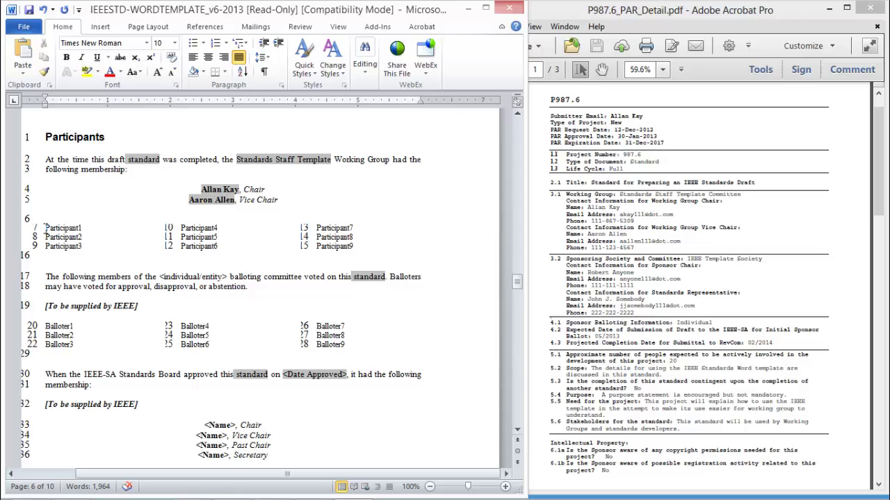
mouse_move(45, 228)
left_mouse_down()
mouse_move(82, 228)
mouse_move(82, 246)
left_mouse_up()
type("Chad Beck ")
type("Joseph Brown ")
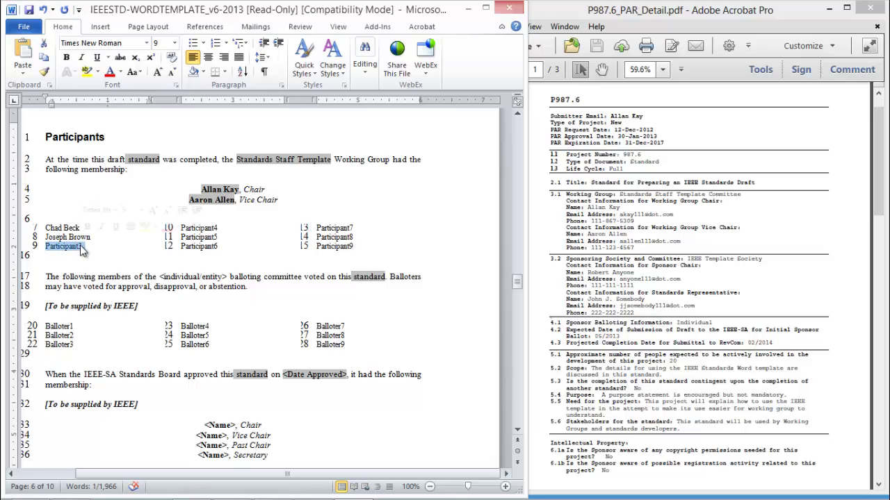
type("David Michaels")
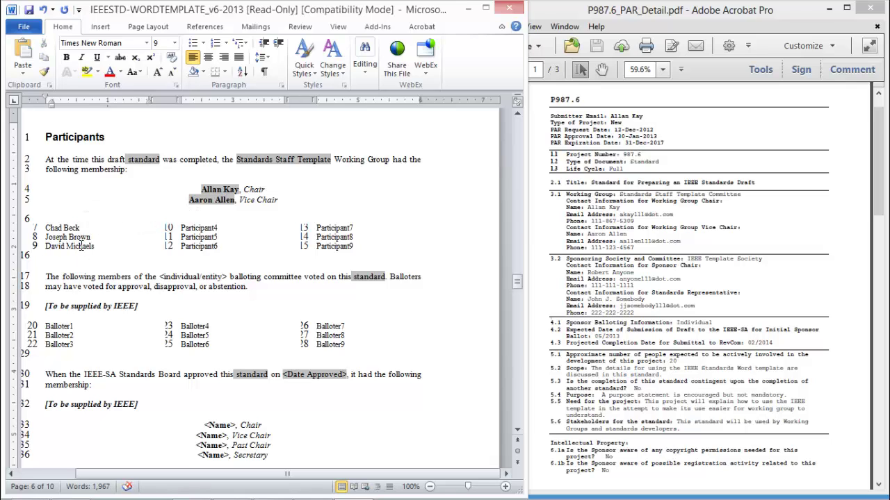
left_click_drag(179, 228, 218, 228)
type("Barry P")
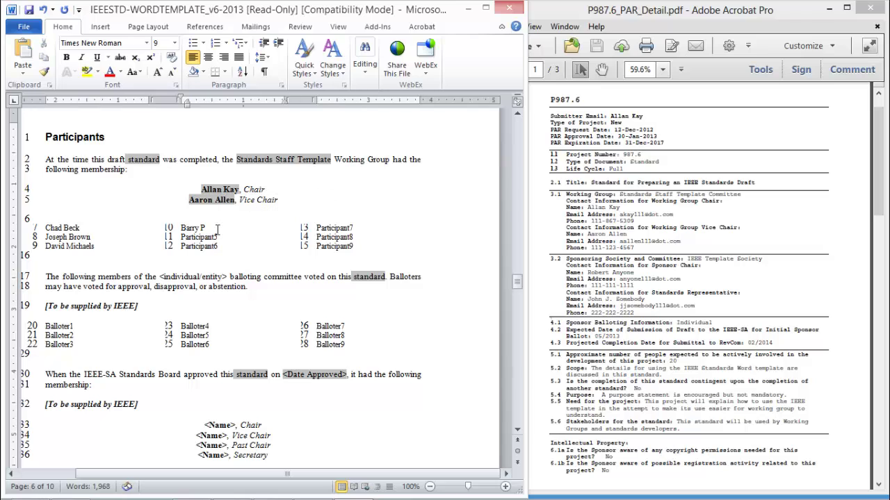
type("incius")
Step: Fill Participant5 and Participant6 with member names and delete Participant7 to Participant9
double_click(215, 237)
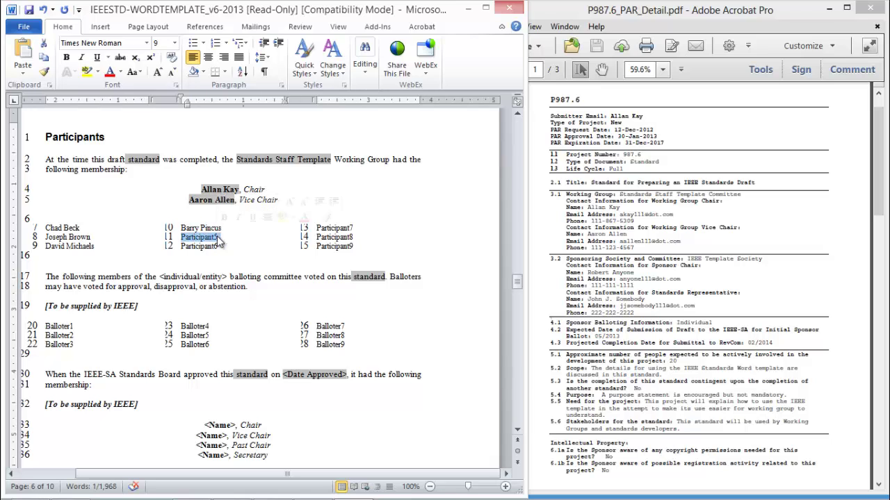
type("Steven Stewart")
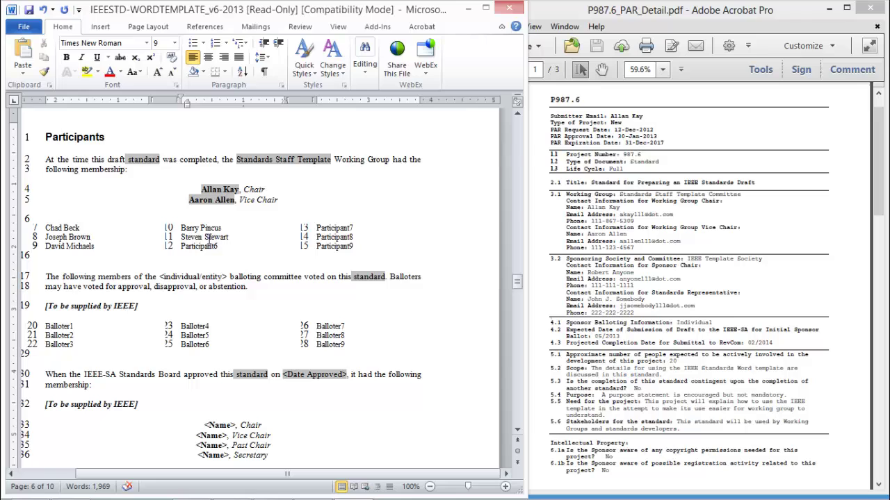
left_click_drag(180, 246, 218, 246)
type("Laurel Wes")
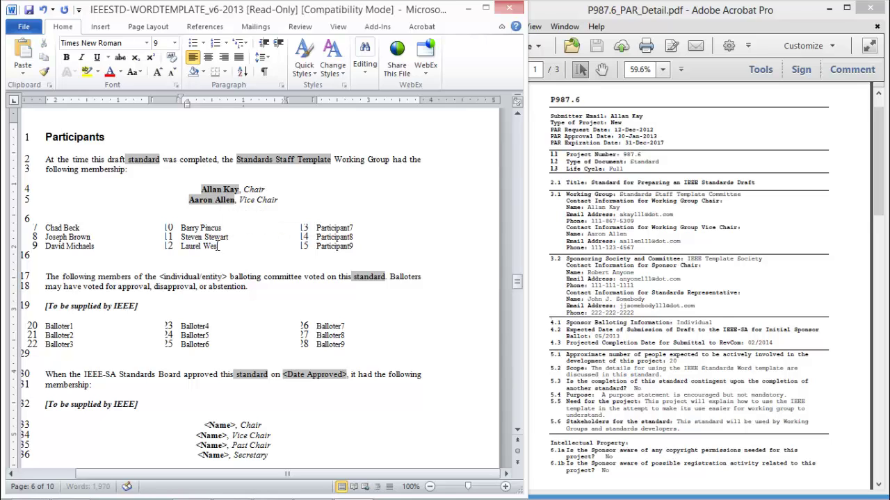
type("t")
left_click_drag(354, 246, 317, 228)
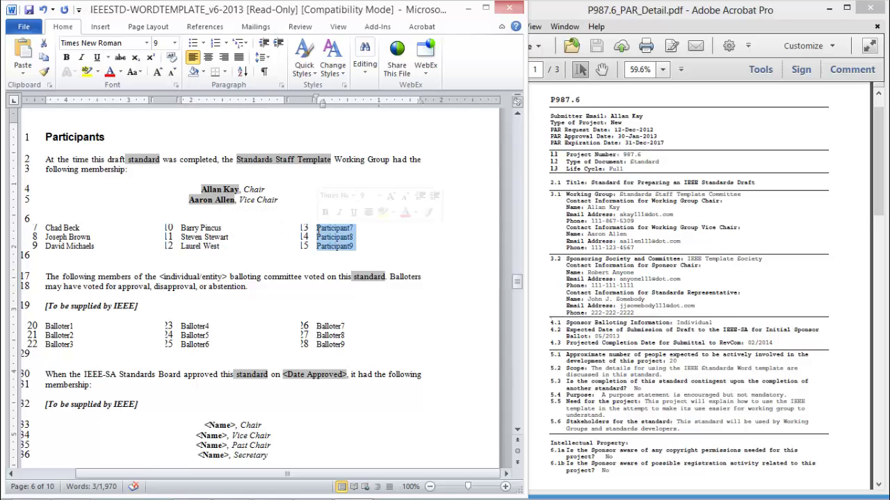
key("Delete")
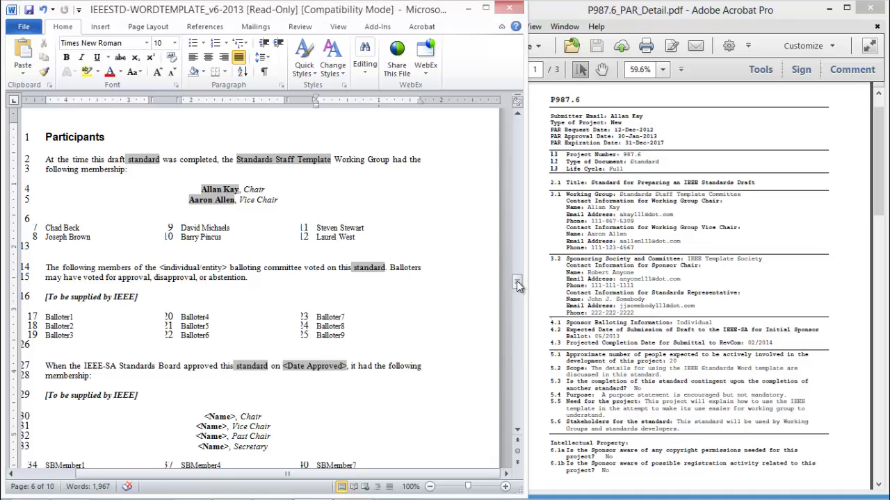
Step: Scroll down to the draft's Introduction page
left_click_drag(516, 281, 516, 310)
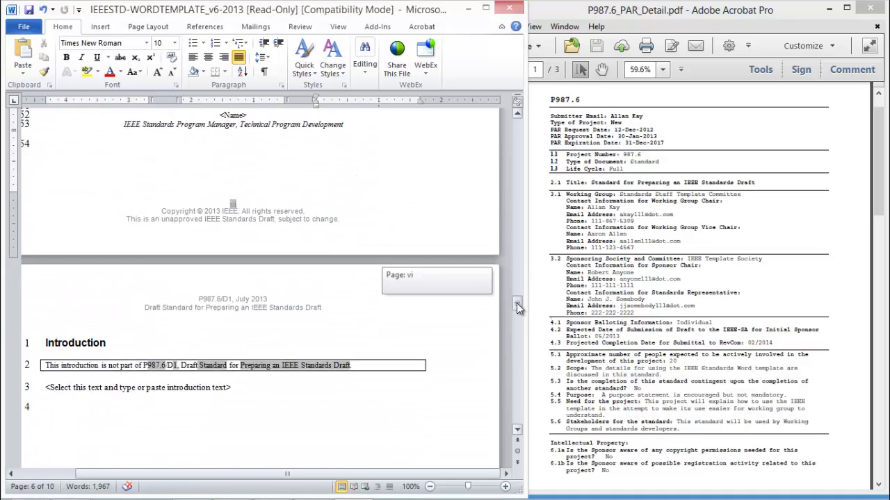